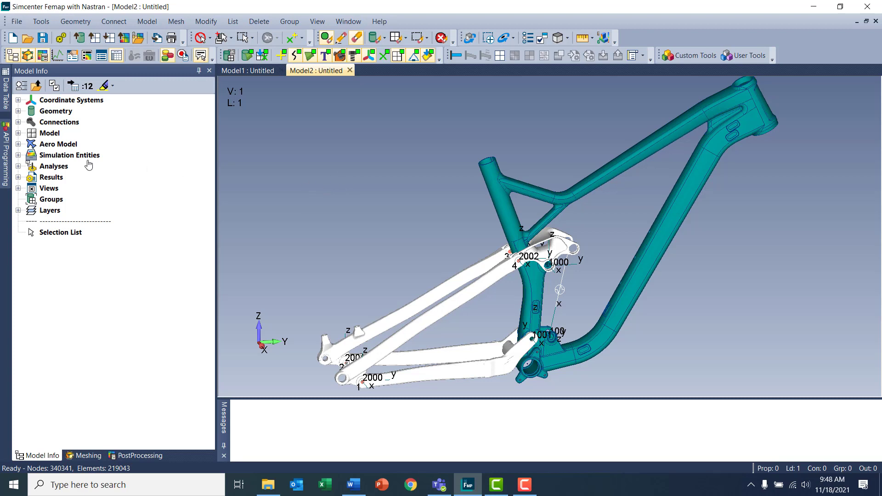
Examine the joint types offered in the kinematic joint definition, leaving without creating a joint
click(19, 155)
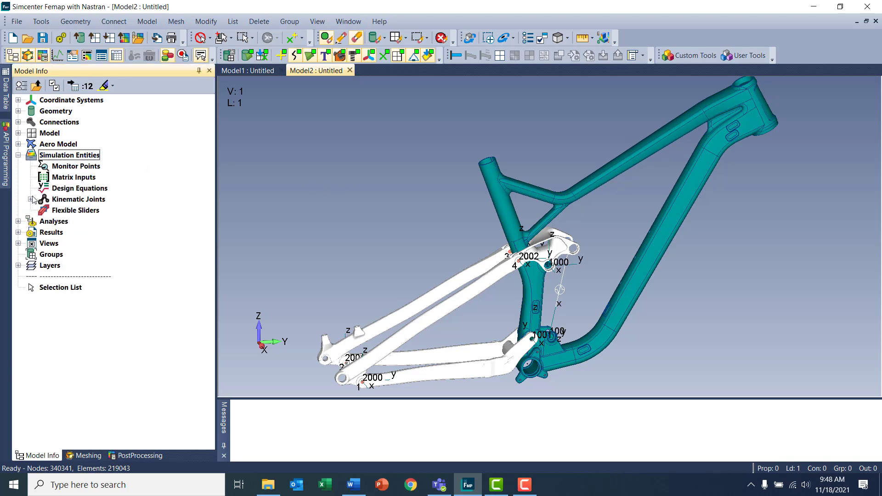
right_click(71, 200)
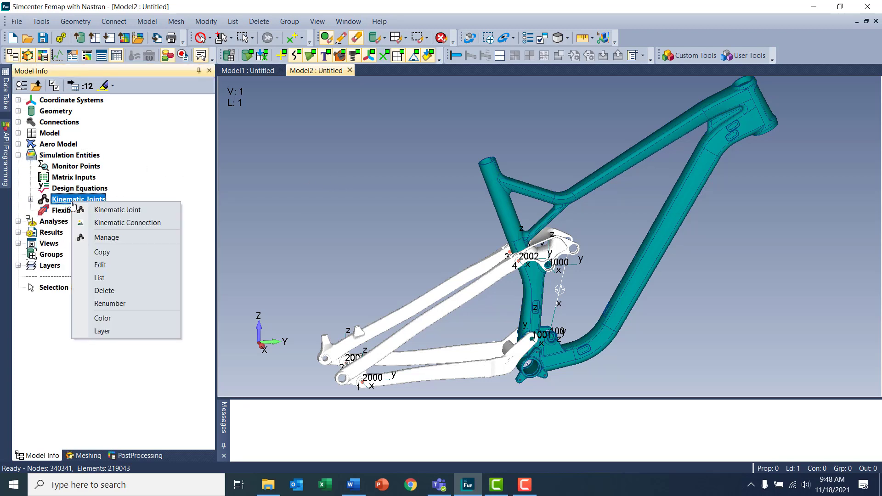
click(153, 210)
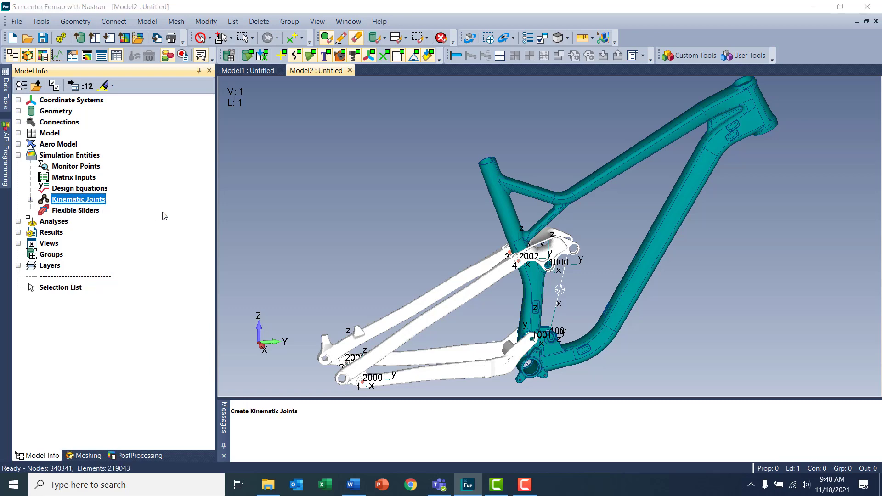
click(424, 406)
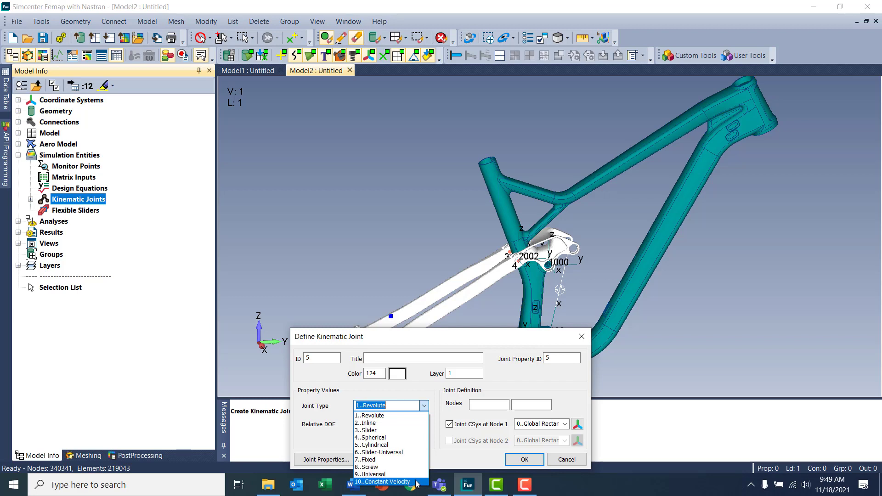
click(527, 348)
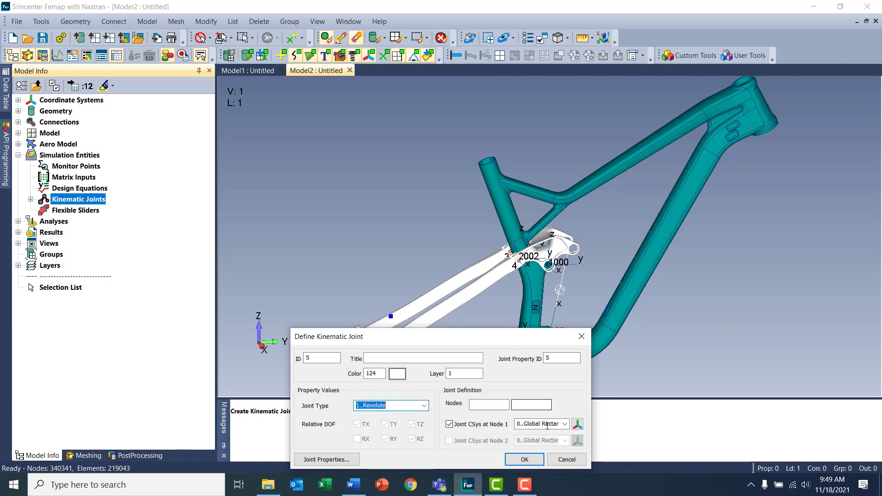
click(551, 454)
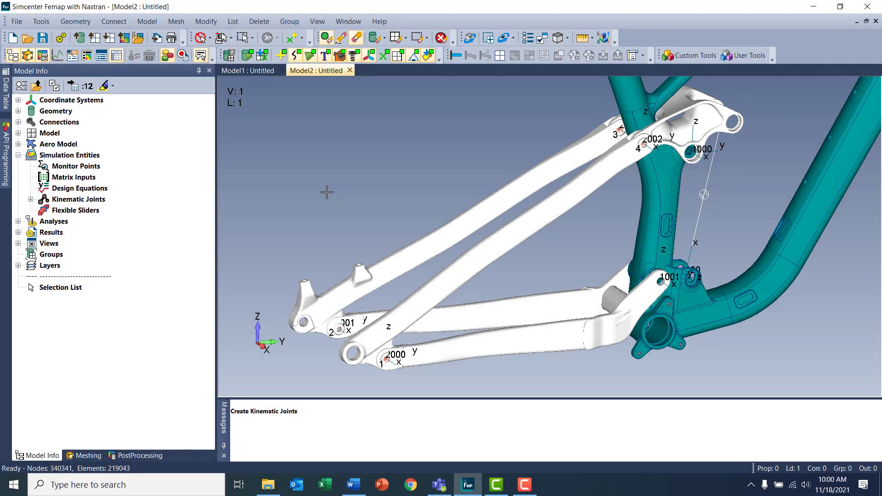
View the bike model's existing kinematic joints and the results of the Simcenter Nastran Multi-Step NL KIN analysis study
click(30, 199)
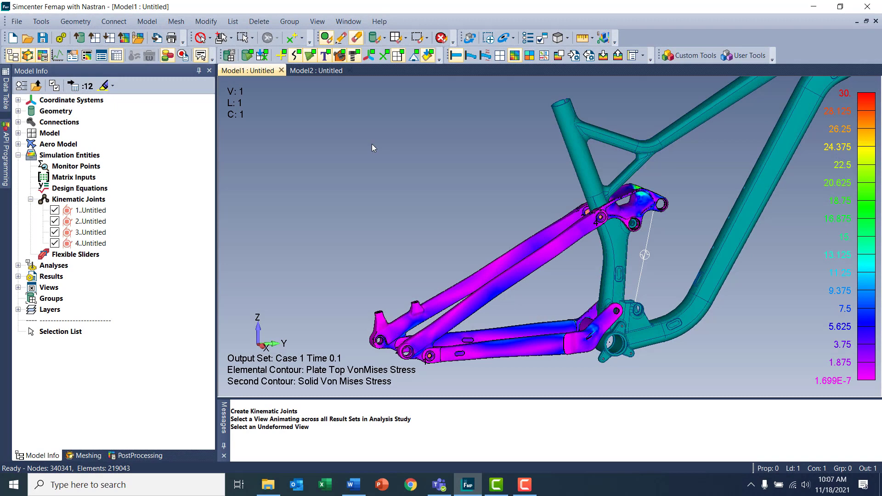
click(18, 277)
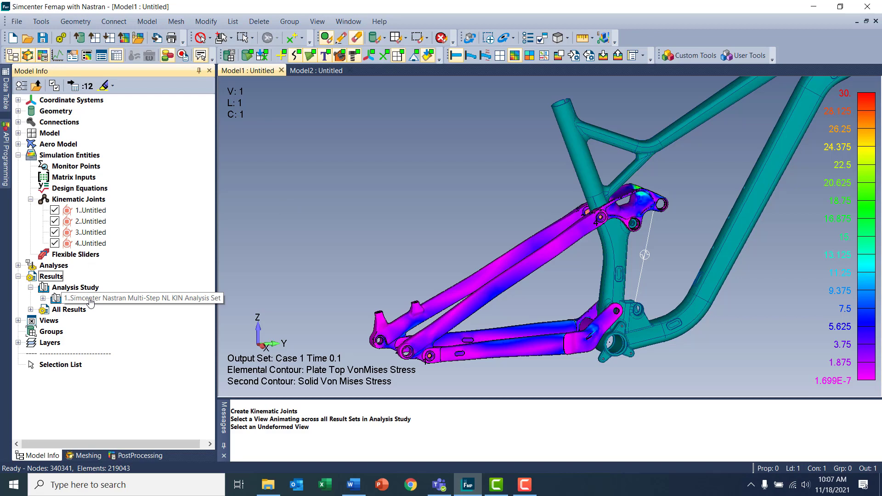
right_click(91, 303)
click(138, 402)
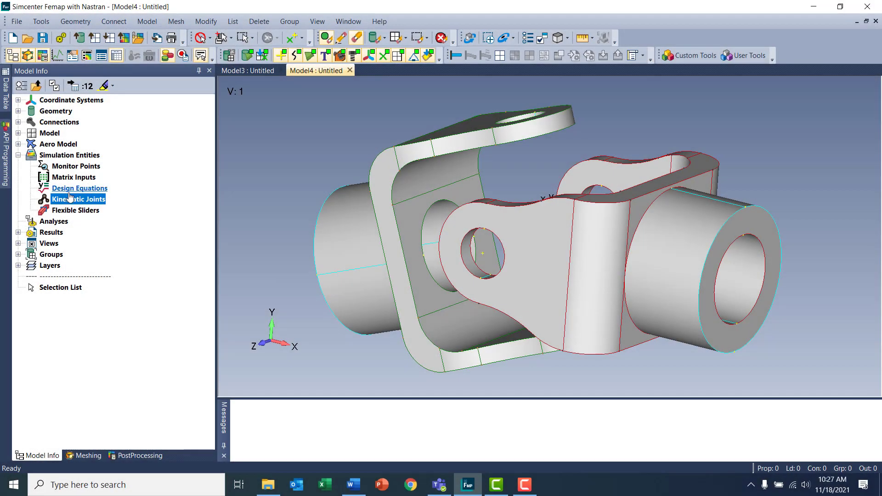
Define a new Revolute kinematic connection with its reference attached to ground and its motion attached to the red-edged yoke hub's end face
right_click(69, 197)
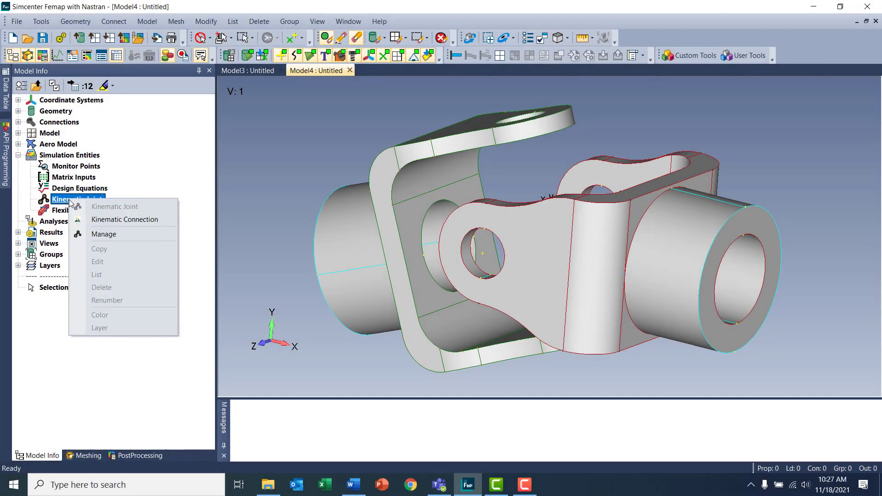
click(170, 222)
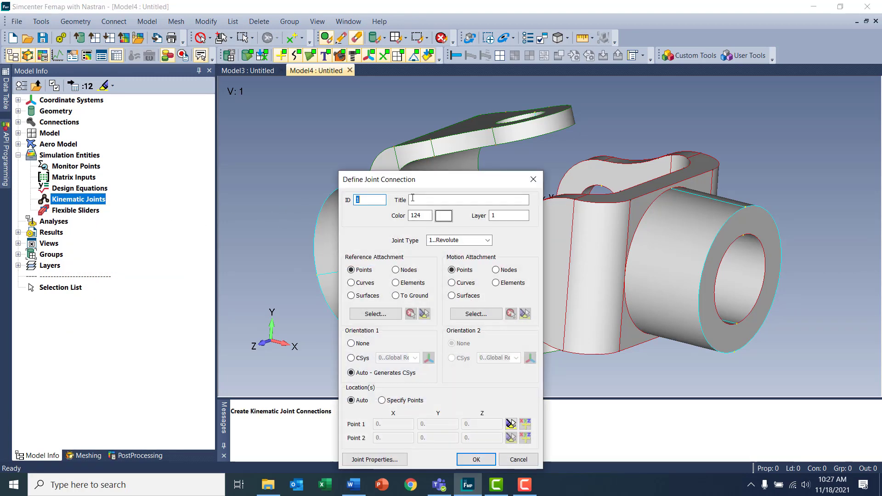
drag(384, 147, 337, 105)
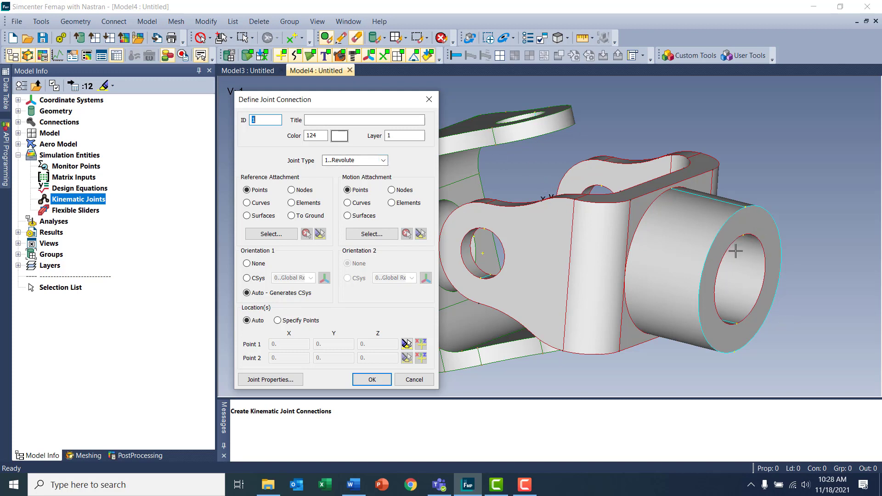
click(307, 217)
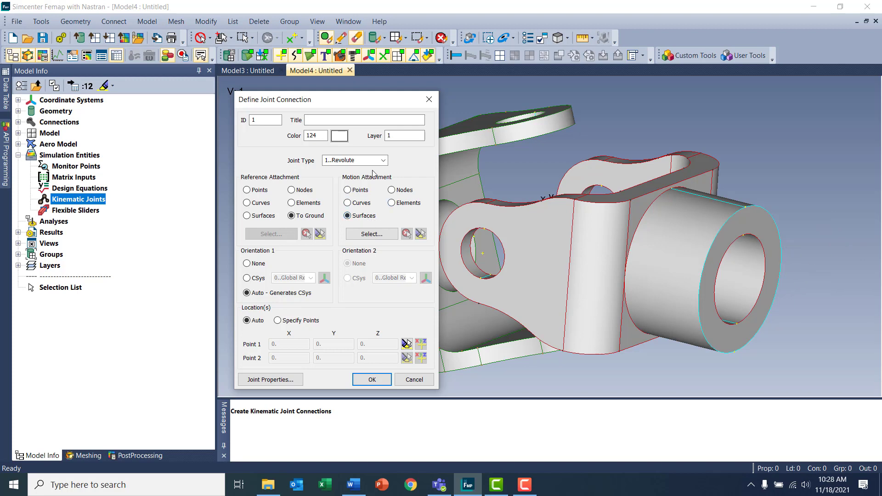
click(388, 236)
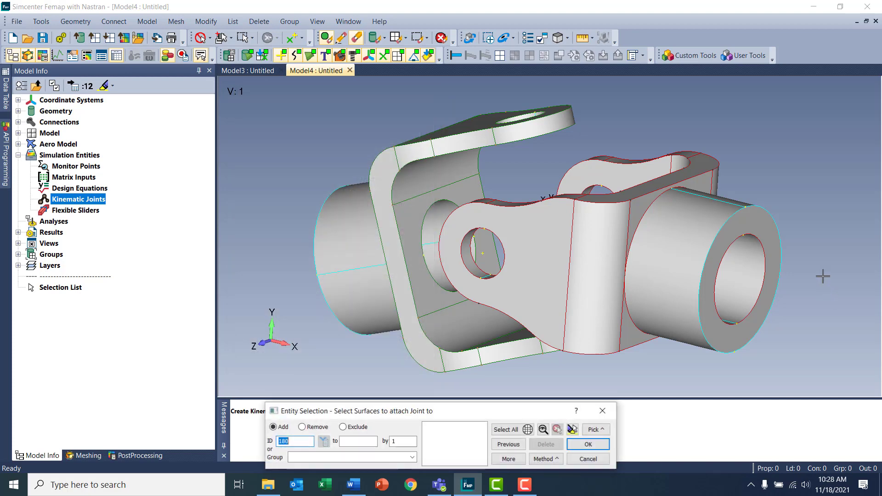
click(709, 252)
key(Return)
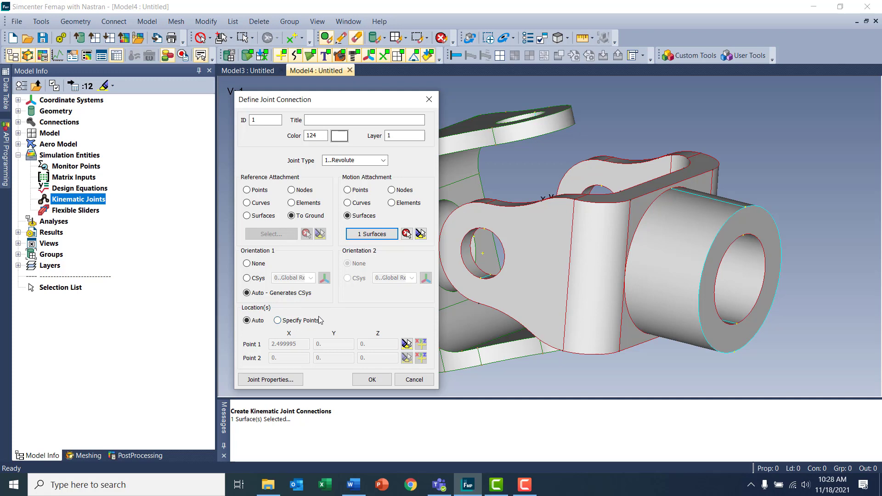
Review the joint's Nastran properties and its surface and solver expansion options, accept them, and create the grounded revolute connection
click(275, 381)
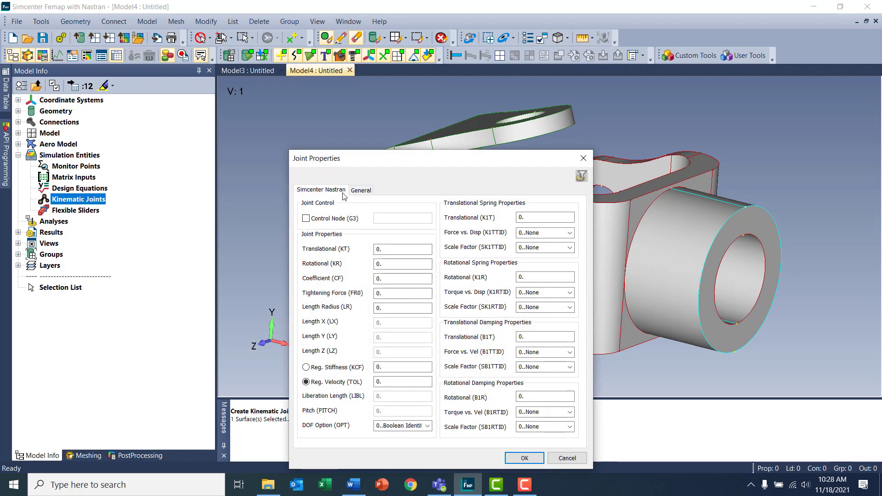
drag(396, 161, 384, 99)
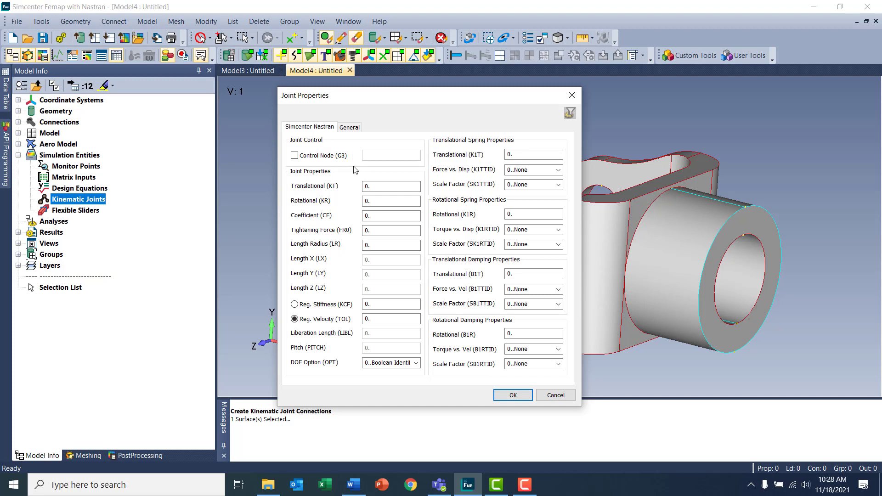
click(353, 130)
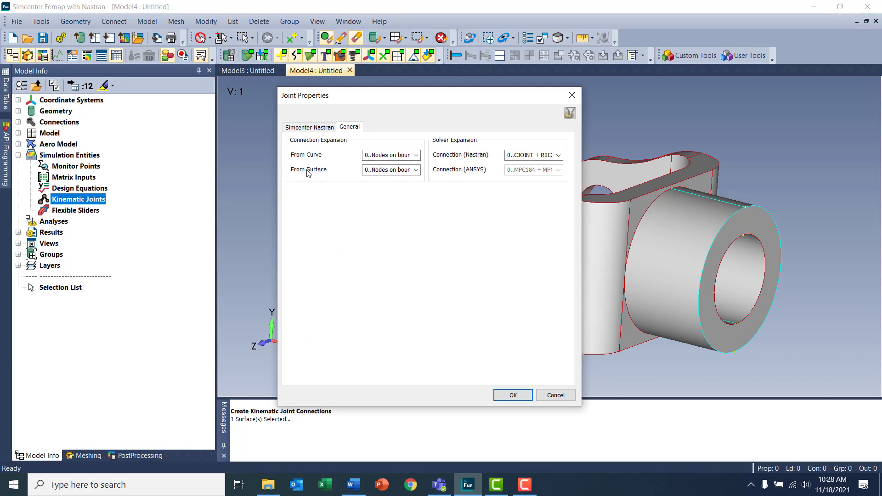
click(417, 171)
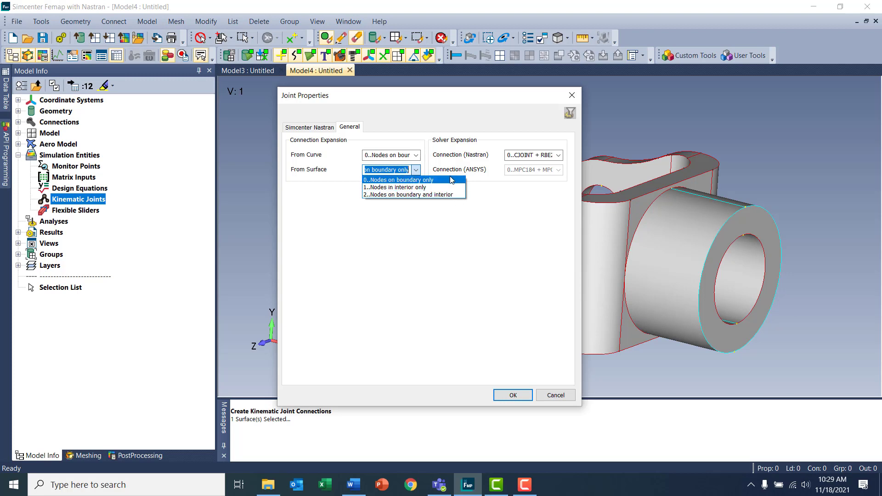
click(511, 122)
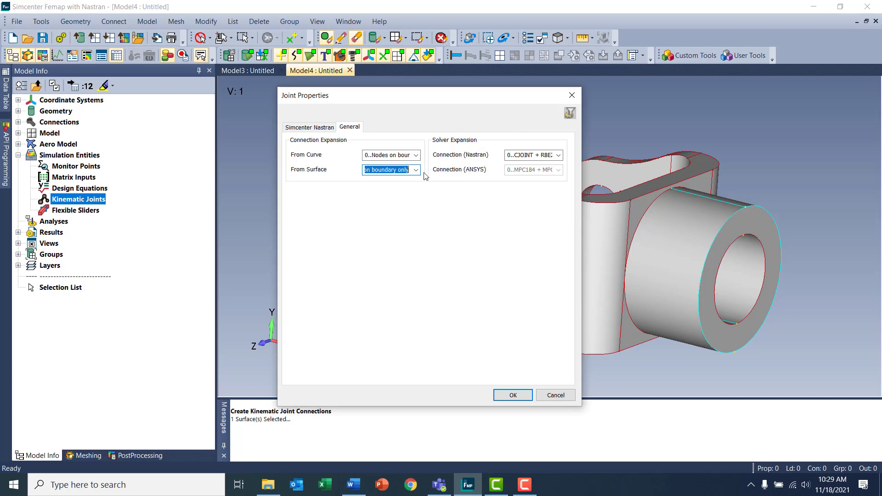
click(558, 156)
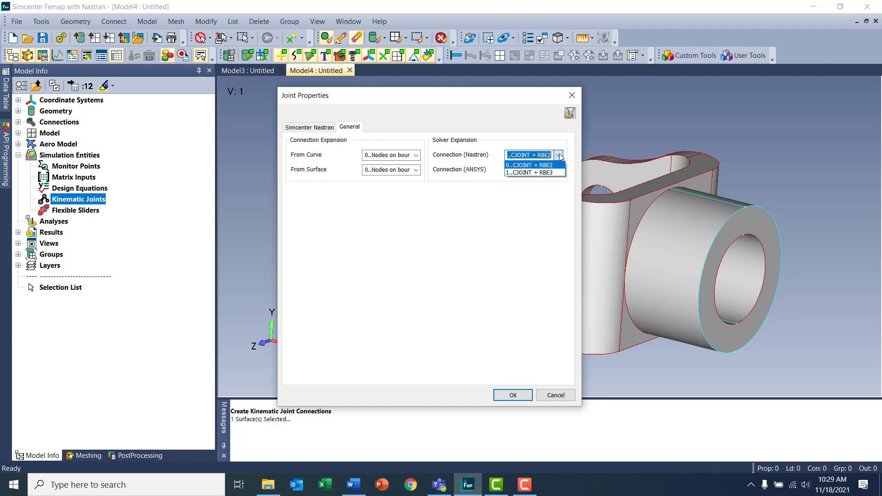
click(553, 137)
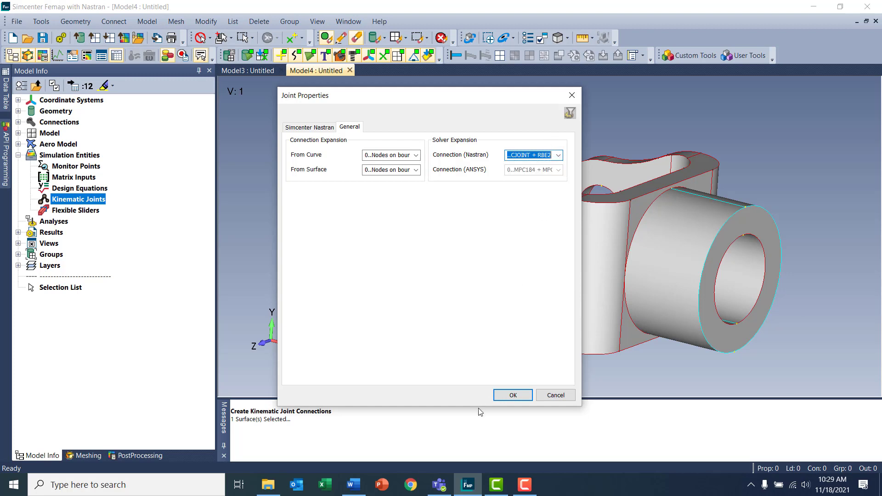
click(524, 396)
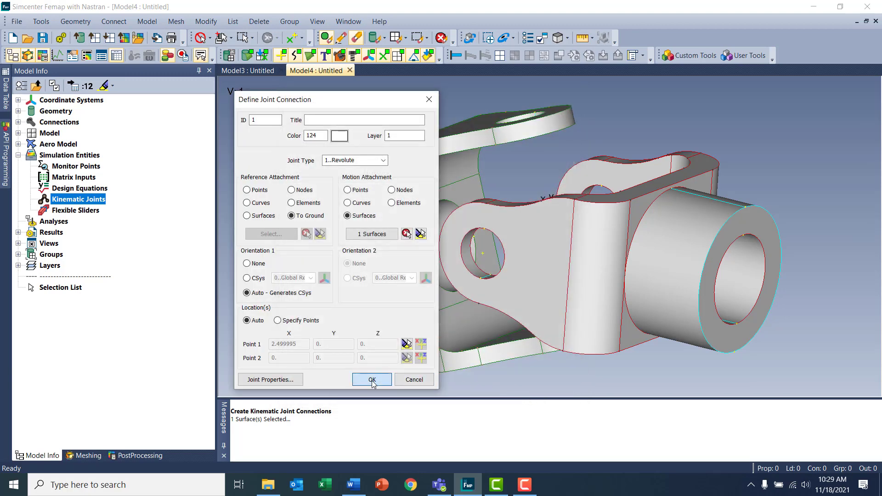
click(372, 380)
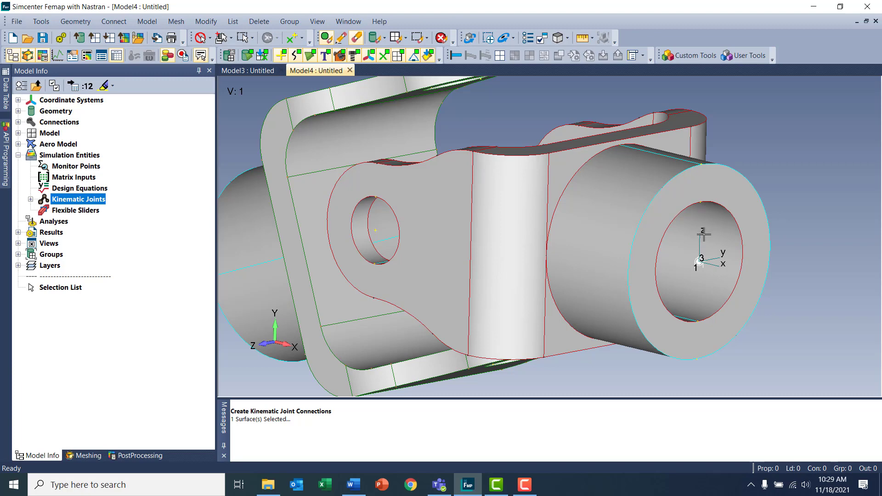
middle_drag(713, 254, 703, 265)
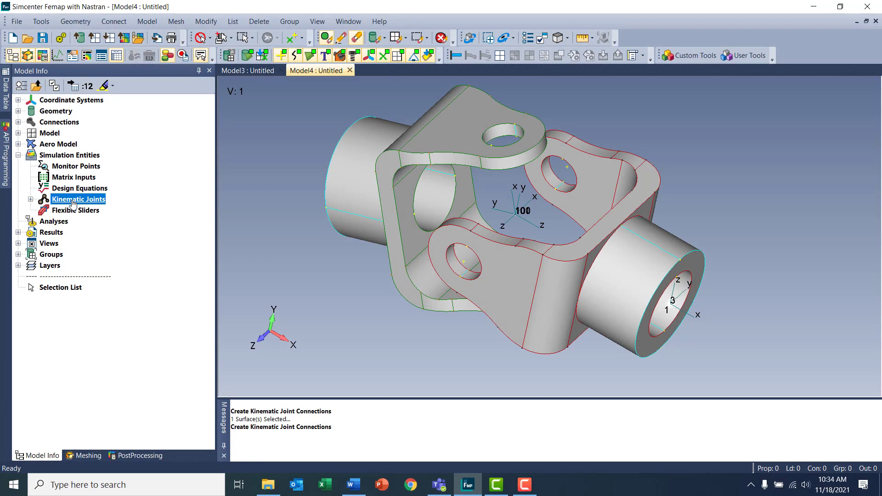
Start a second kinematic connection and set its joint type to Universal
right_click(72, 201)
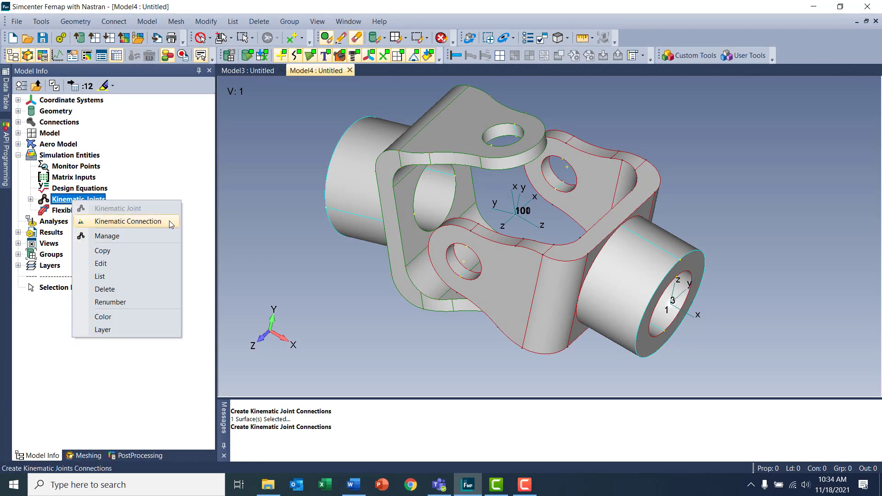
click(170, 222)
click(487, 240)
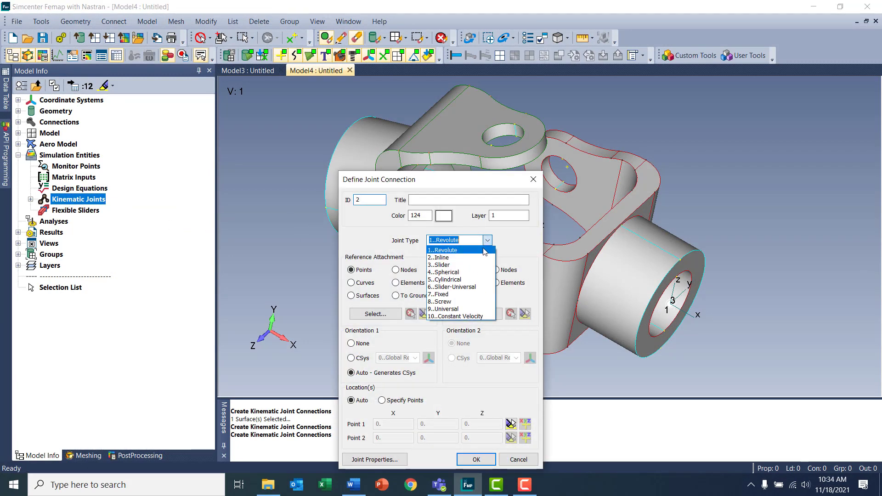
click(462, 309)
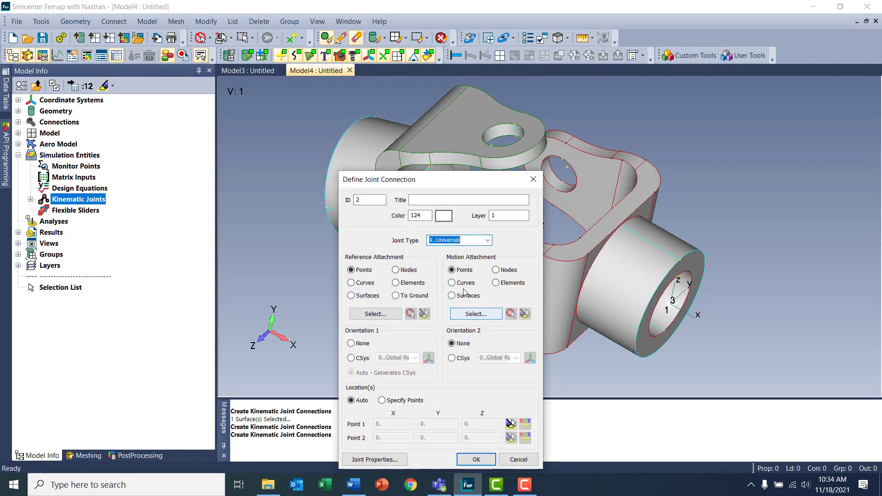
Set the reference attachment to surfaces and select the four surfaces inside the red-edged yoke's two pin holes
click(366, 298)
click(376, 315)
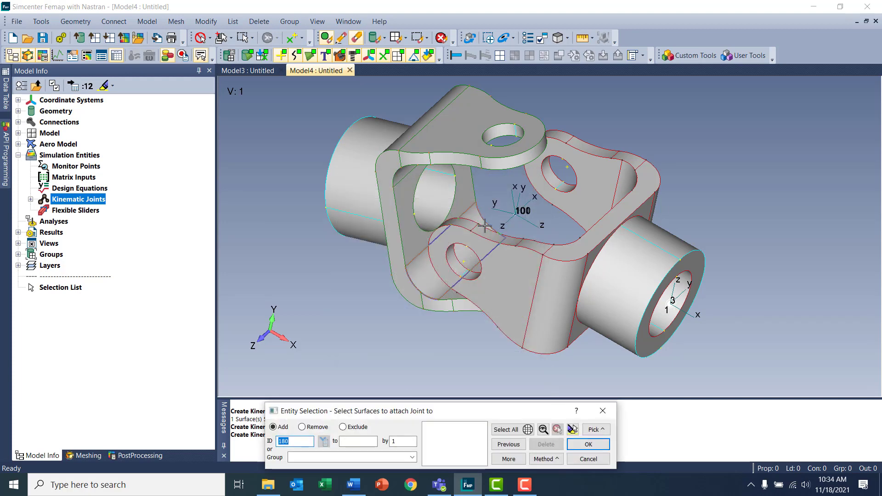
click(561, 186)
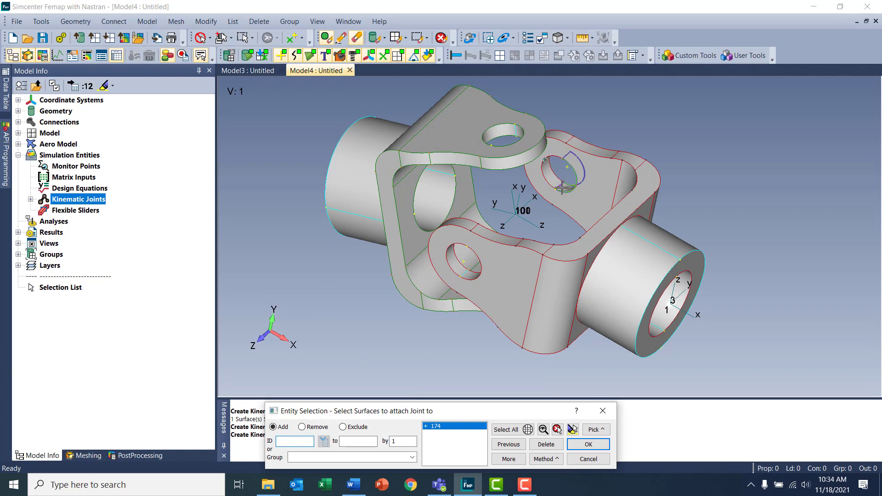
click(562, 186)
click(468, 274)
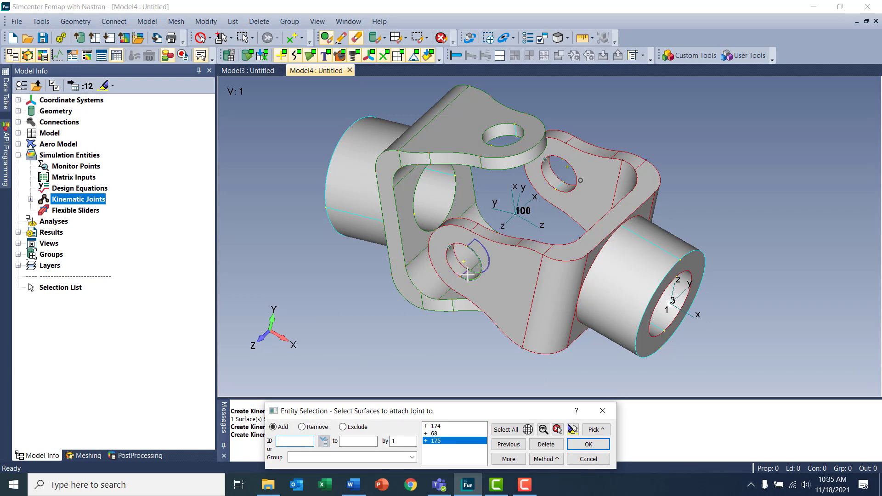
double_click(467, 275)
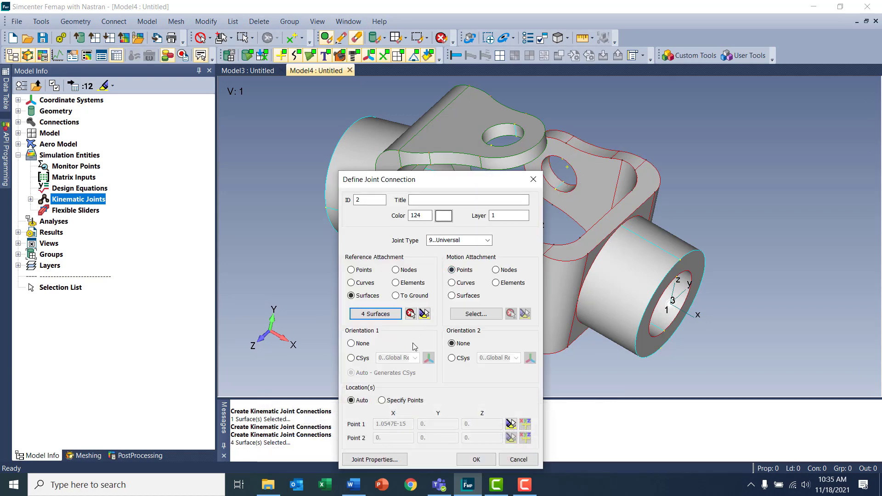
Toggle the display of coordinate system 101 to tell the overlapping systems apart, and set the universal joint's Orientation 1 to coordinate system 100
click(351, 358)
drag(308, 111, 313, 104)
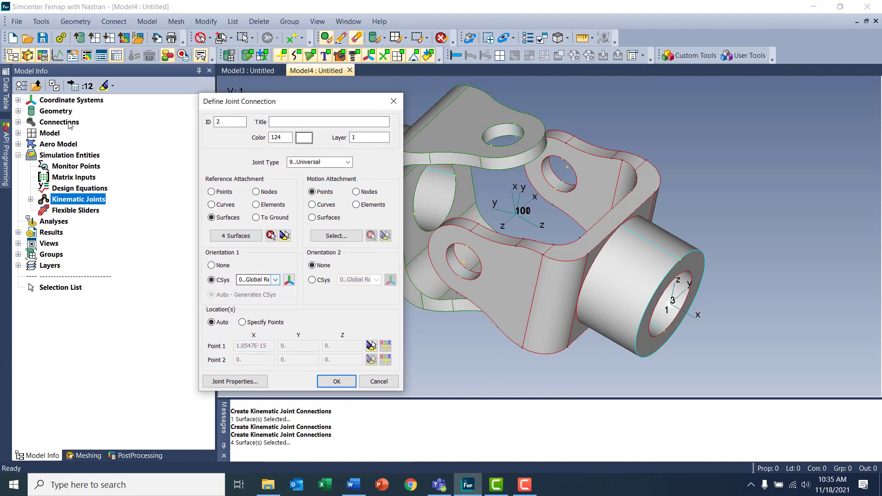
click(18, 100)
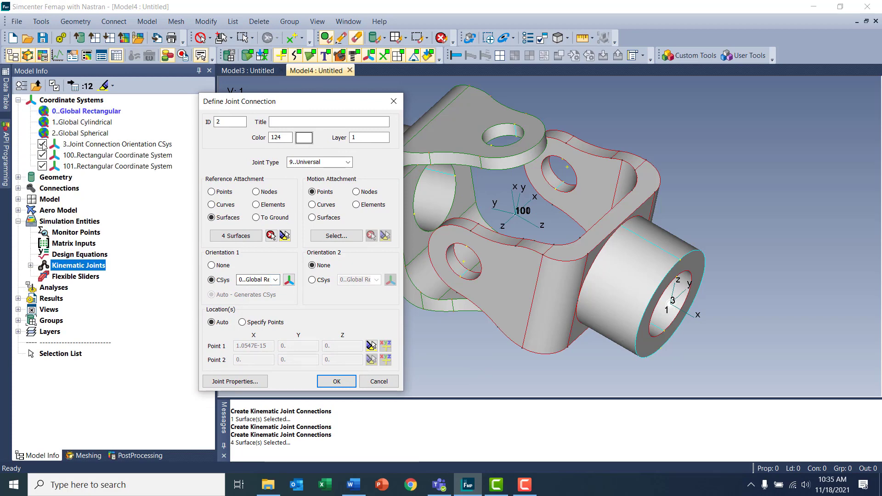
click(42, 166)
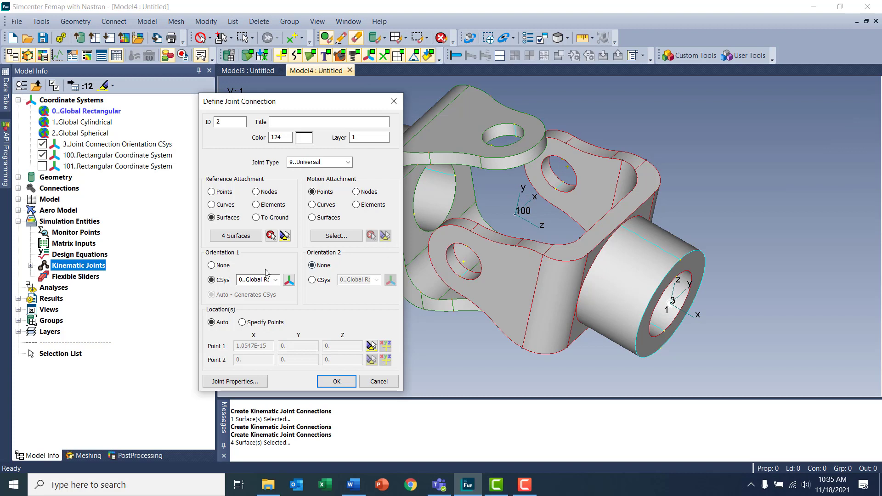
click(276, 280)
click(258, 323)
Set the motion attachment to surfaces and select the four surfaces inside the green-edged yoke's two pin holes
click(320, 219)
click(336, 236)
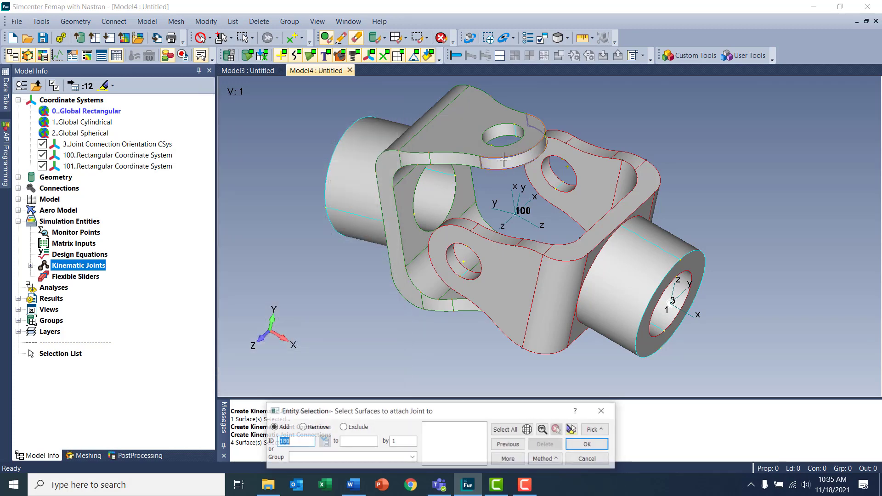
click(521, 134)
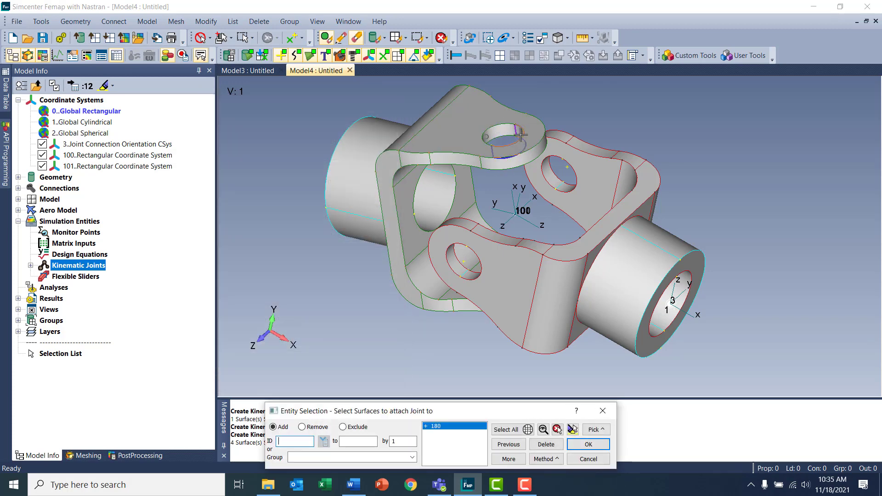
middle_drag(491, 209, 528, 247)
click(529, 247)
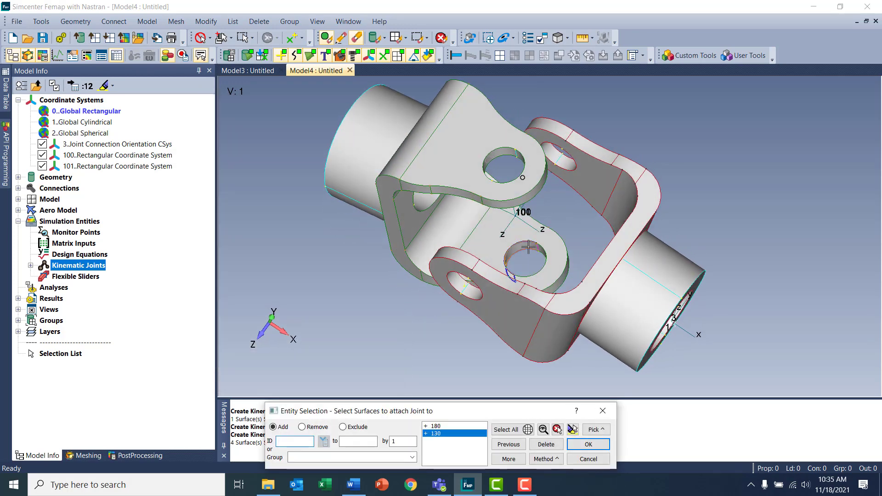
key(Return)
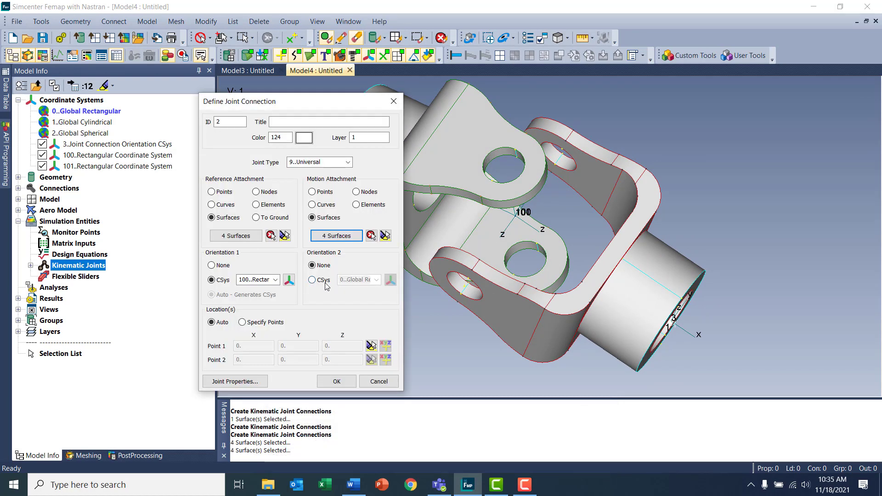
Set Orientation 2 to coordinate system 101 and create the universal joint connection
click(325, 284)
click(376, 280)
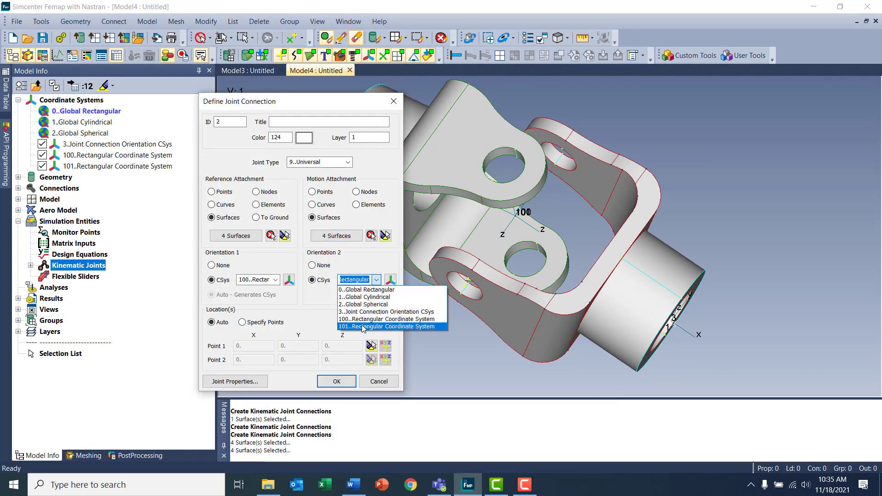
click(364, 327)
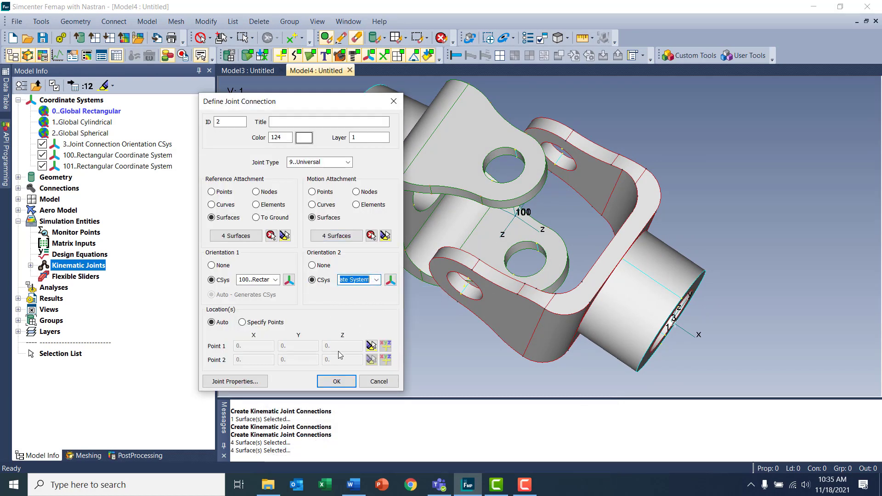
click(327, 383)
Start a kinematic driver load and create a new untitled load set with ID 1 for it
middle_drag(518, 236, 532, 238)
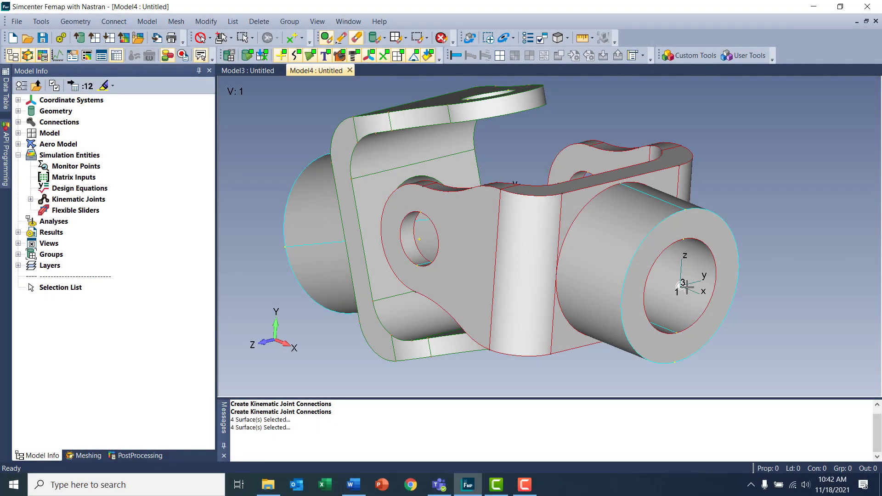
click(147, 22)
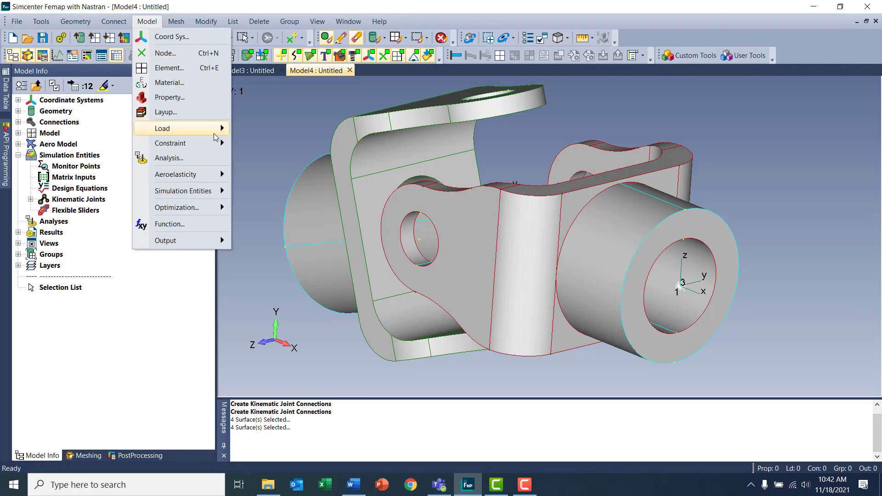
mouse_move(213, 128)
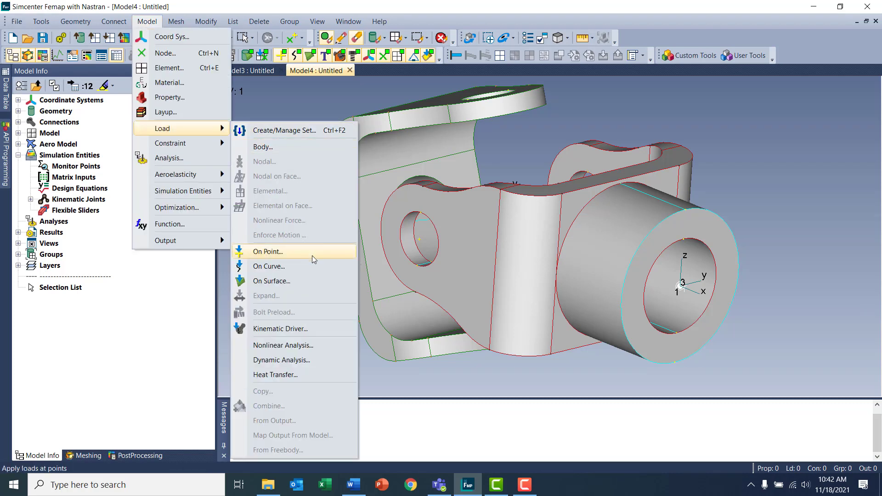
click(317, 328)
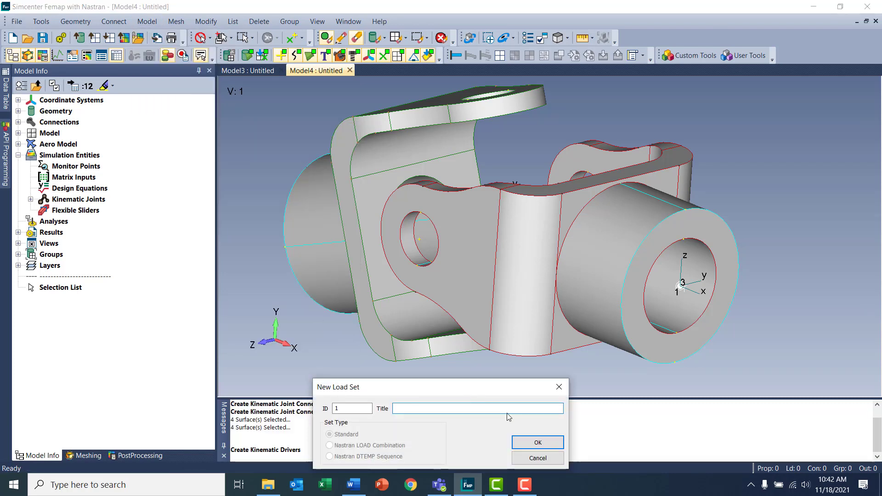
click(538, 442)
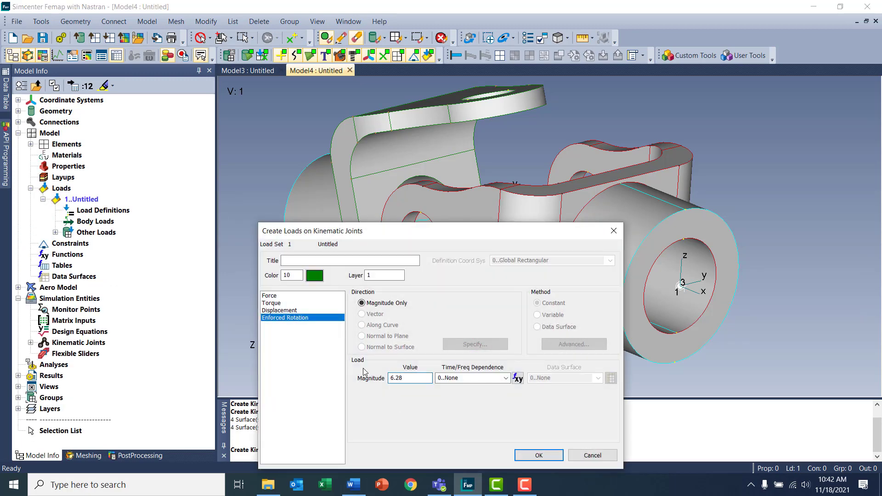
Apply an Enforced Rotation driver with magnitude 6.28 to the revolute joint at the red-edged yoke's hub and finish creating drivers
click(548, 459)
click(680, 285)
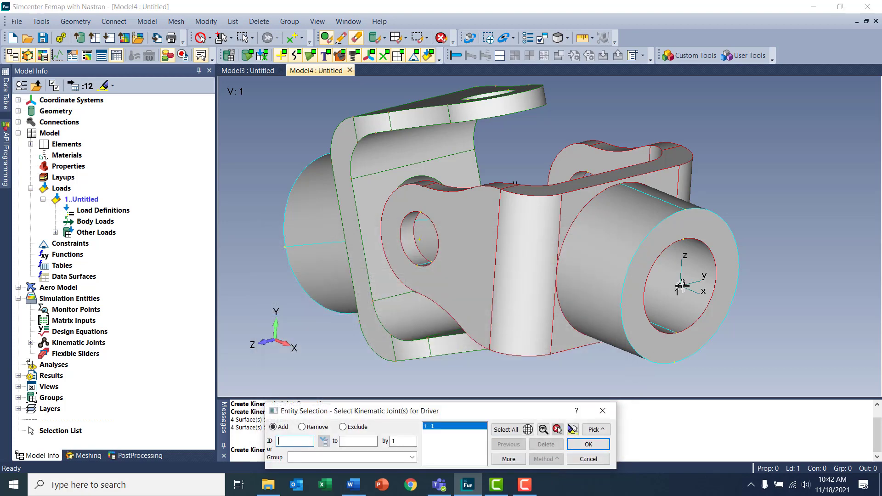
key(Return)
click(591, 455)
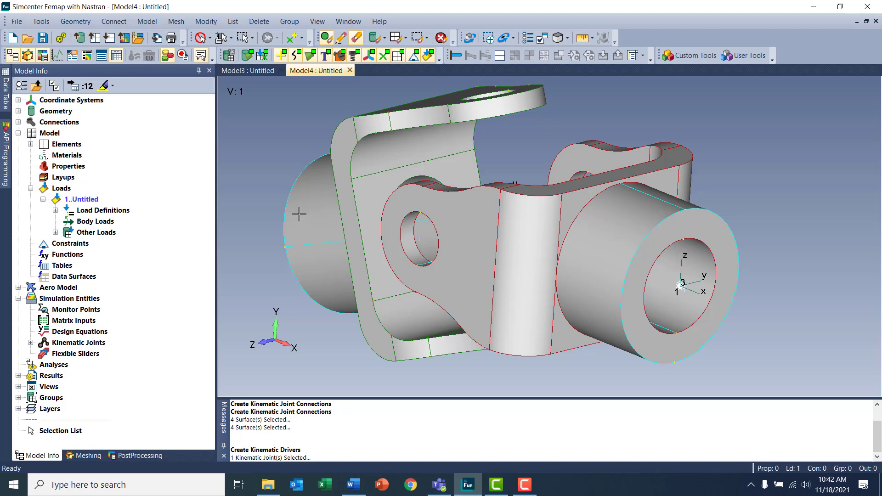
List the model's kinematic joints to review the revolute and universal connections
double_click(84, 343)
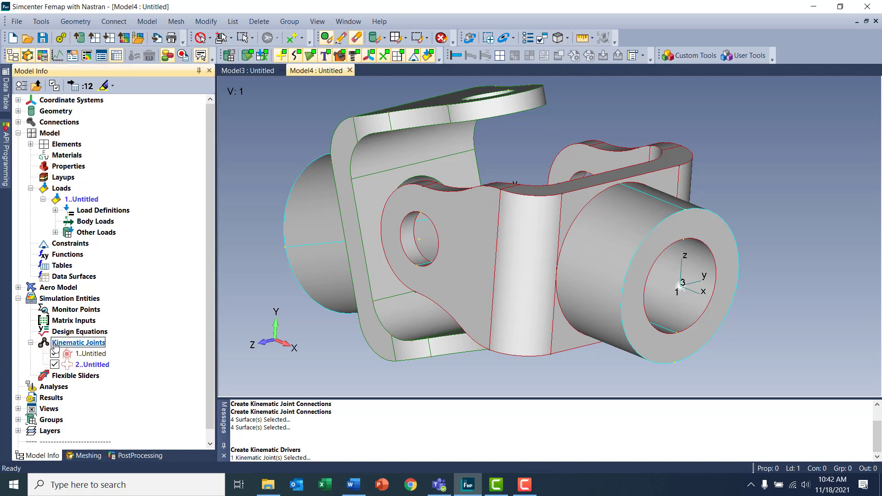
middle_drag(347, 235, 739, 265)
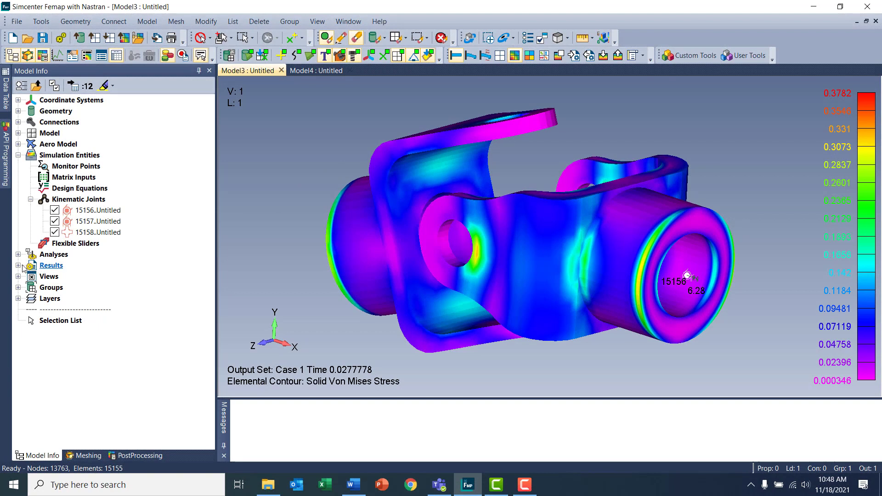
Animate the Simcenter Nastran Multi-Step NL KIN analysis study from the solved model's results
click(18, 266)
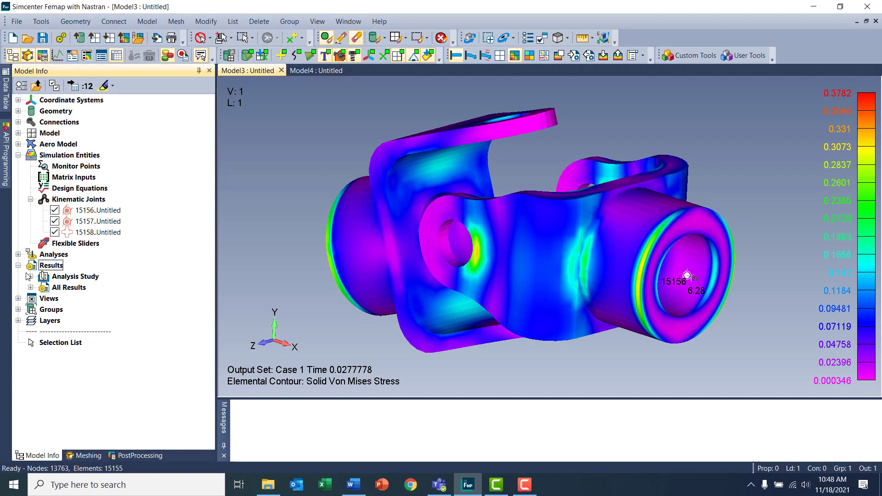
click(31, 276)
right_click(92, 288)
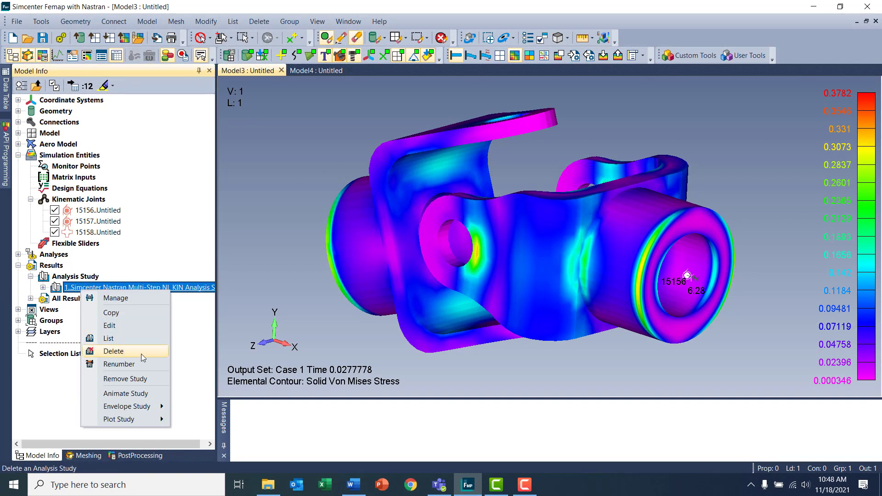
click(138, 391)
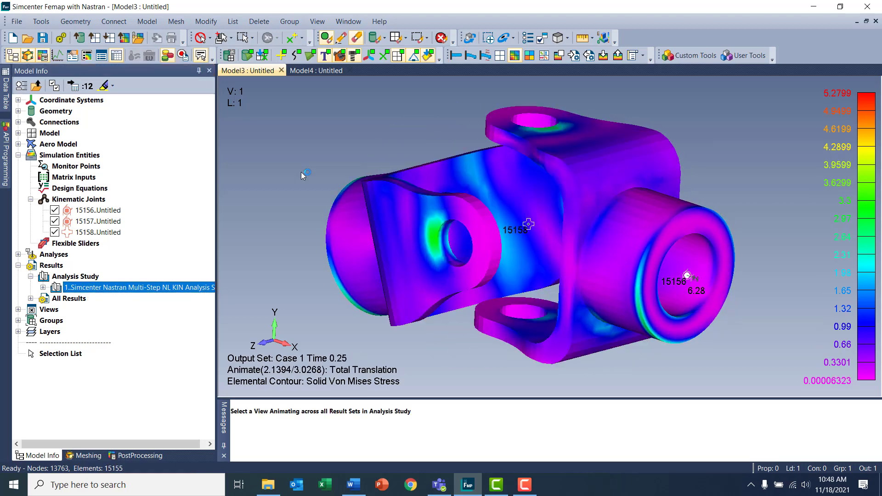